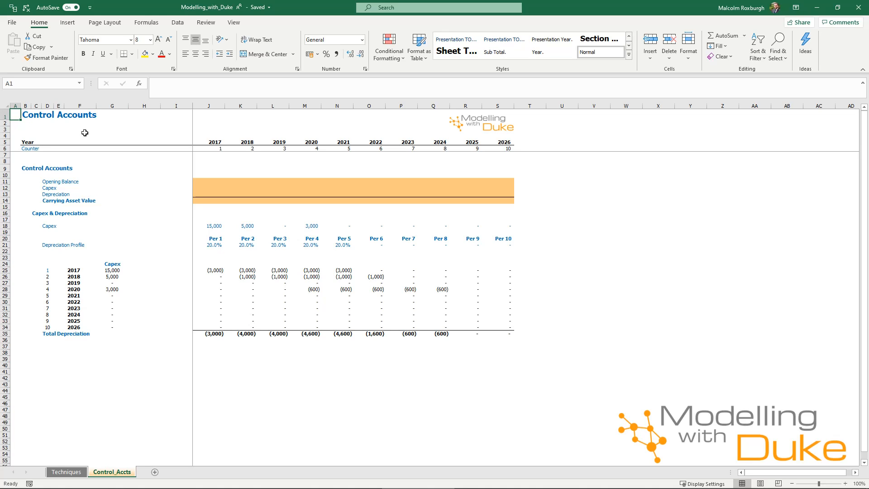
click(167, 181)
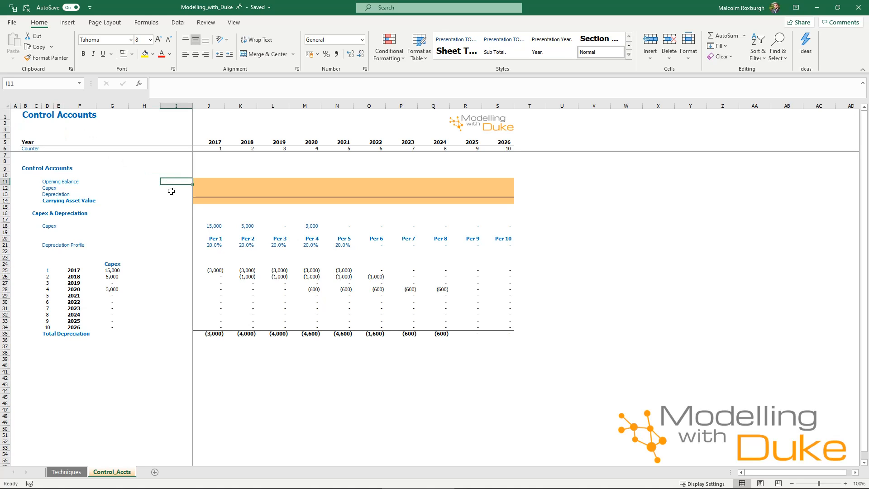
click(173, 200)
drag(177, 187, 177, 192)
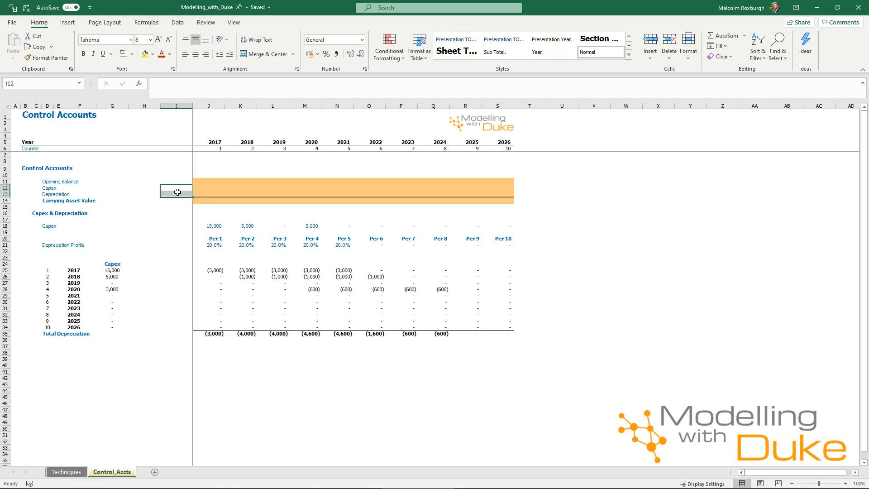
click(210, 181)
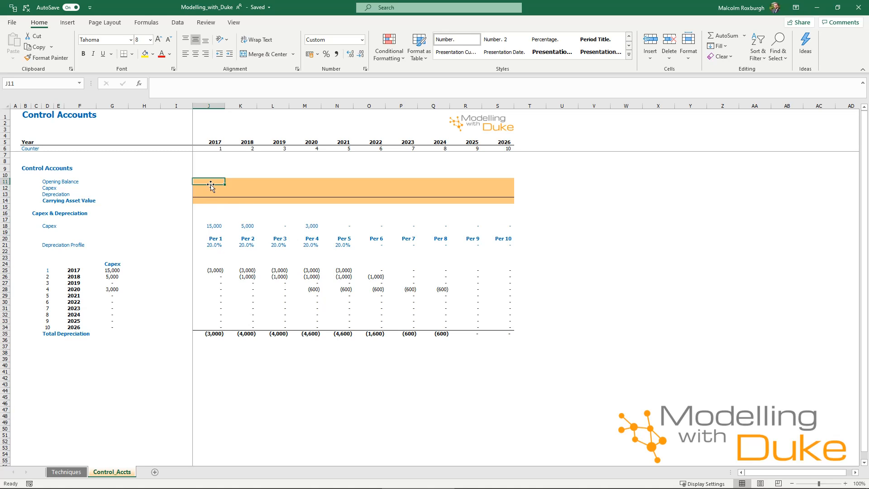
click(186, 200)
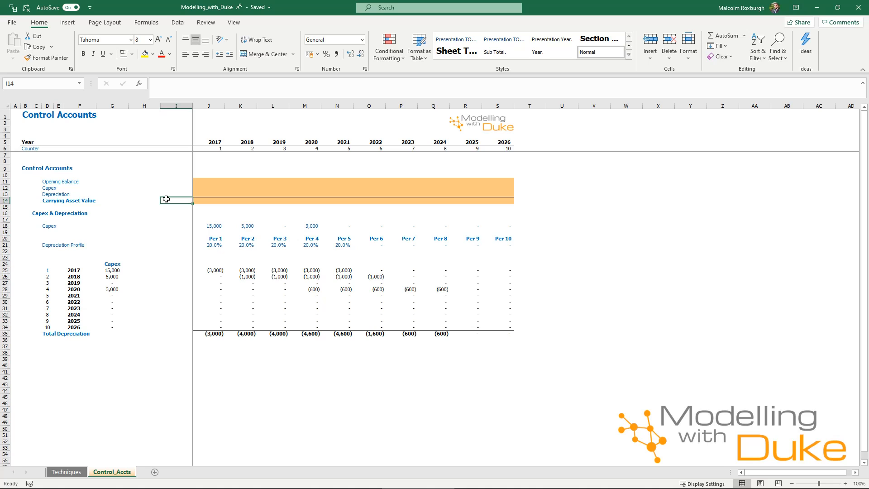
- Enter =IF(J$6=1,0,I14) as the 2017 Opening Balance in J11
click(205, 181)
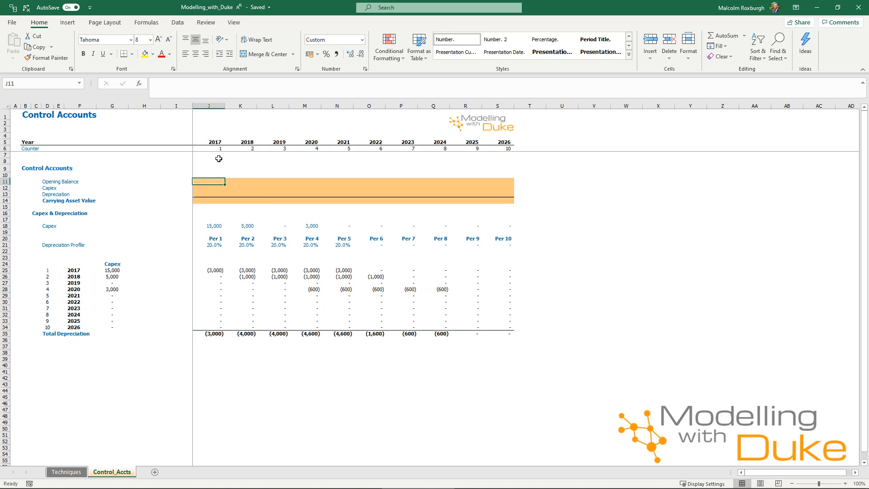
text(=)
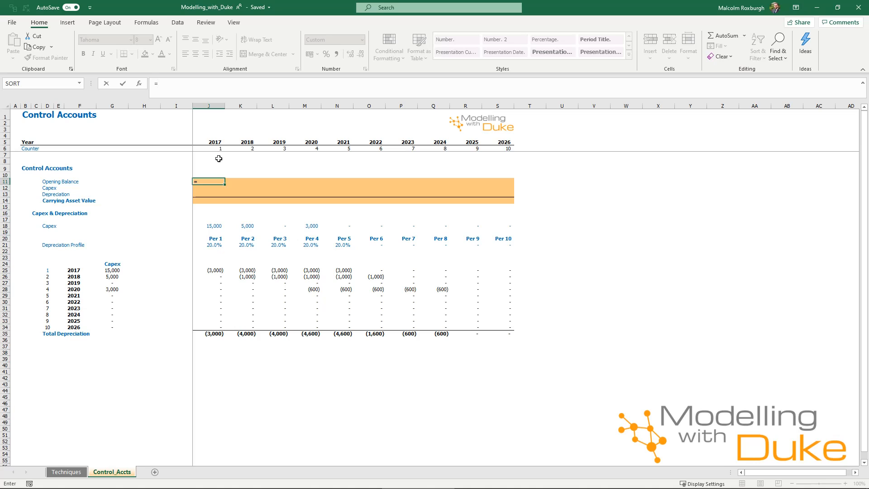
text(IF()
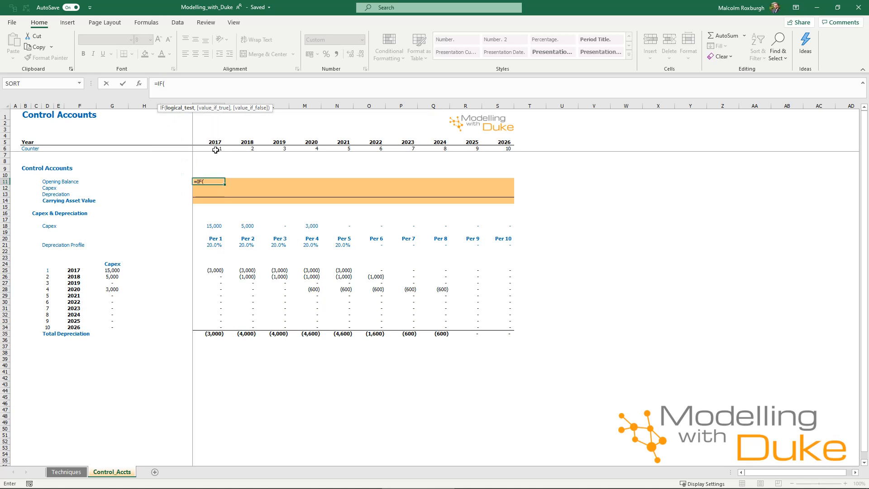
click(217, 148)
key(F4)
key(F4)
text(=1)
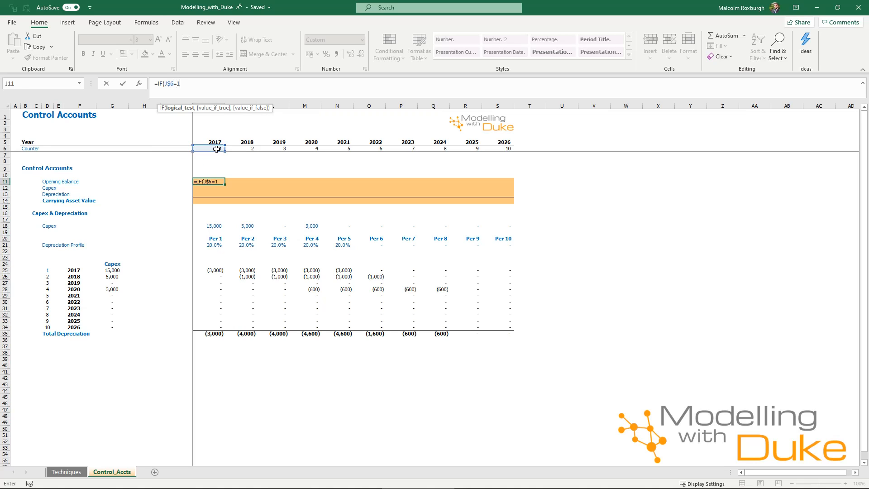
text(,0,)
key(Down)
key(Down)
key(Down)
key(Left)
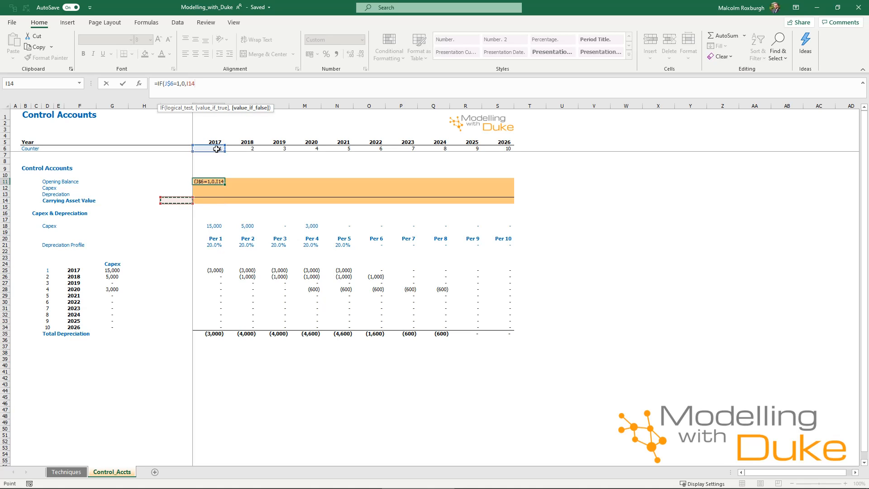
text())
key(Return)
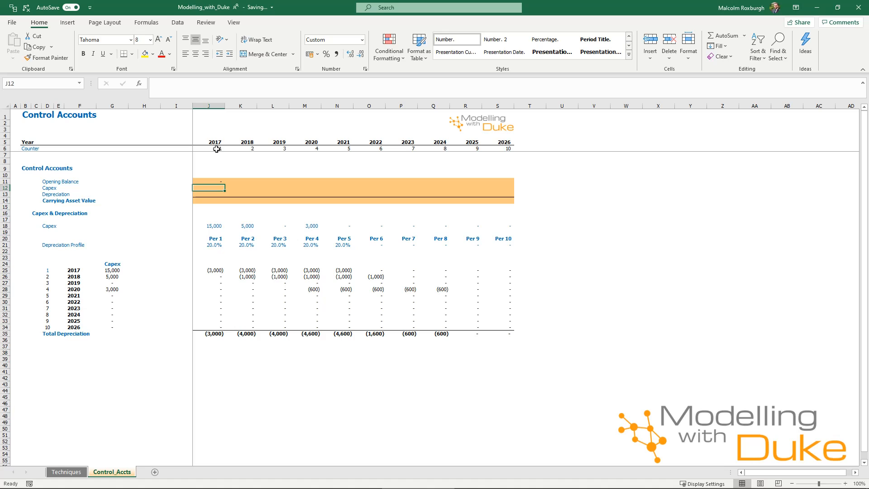
- Fill the 2017 Opening Balance formula across J11:S11 through 2026
key(Up)
key(shift+Right)
key(shift+Right)
key(shift+Right)
key(shift+Right)
key(shift+Right)
key(shift+Right)
key(shift+Right)
key(shift+Right)
key(shift+Right)
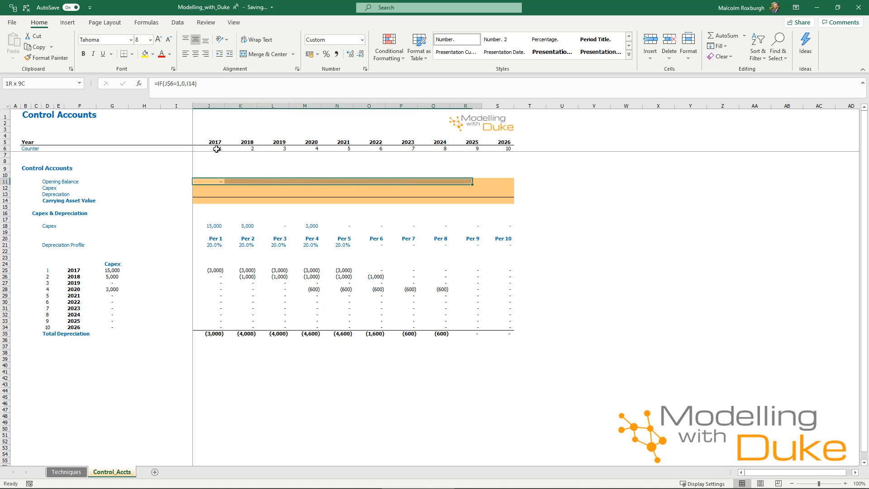
key(F2)
key(ctrl+Return)
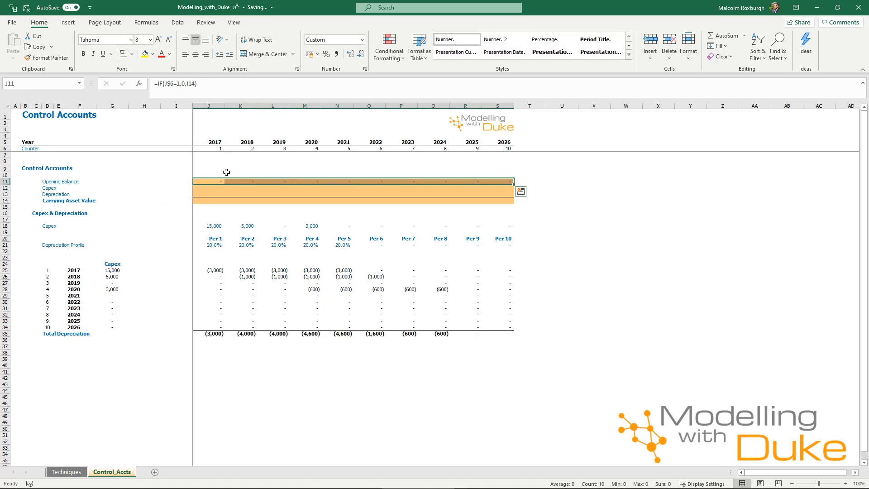
- Link the control account's Capex row J12:S12 to the Capex inputs in row 18 with =J18
key(Down)
key(shift+Right)
key(shift+Right)
key(shift+Right)
key(shift+Right)
key(shift+Right)
key(shift+Right)
key(shift+Right)
key(shift+Right)
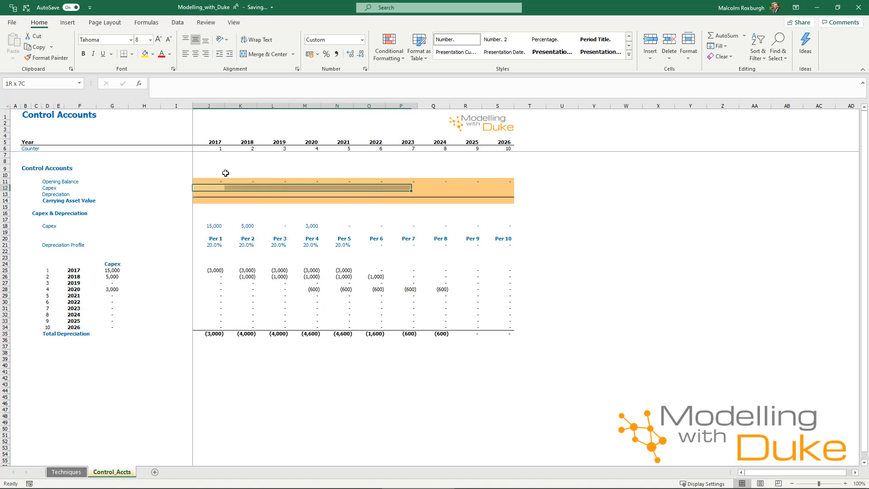
key(shift+Right)
text(=)
key(Down)
key(Down)
key(Down)
key(Down)
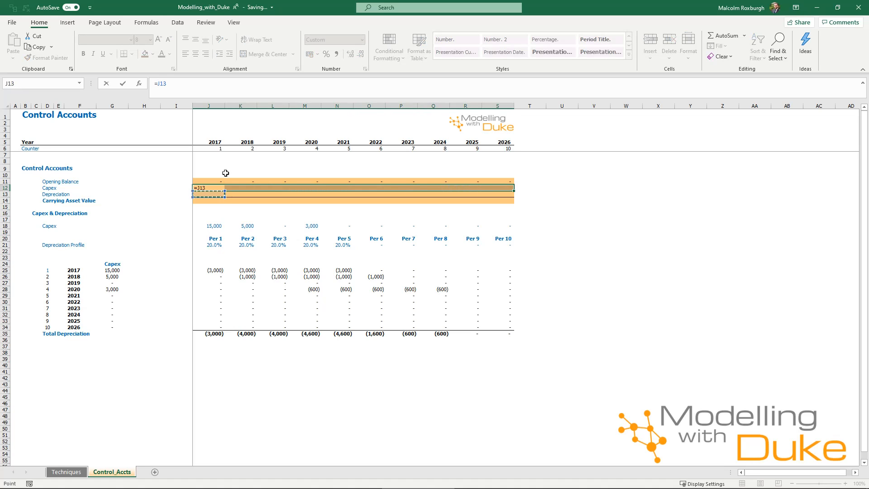
key(Down)
key(Down)
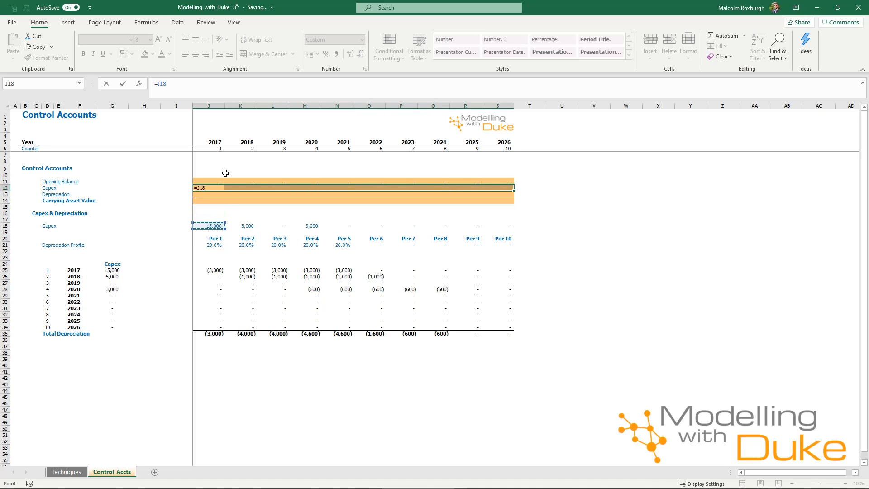
key(ctrl+Return)
- Link the control account's Depreciation row J13:S13 to Total Depreciation in row 35 with =J35
key(Down)
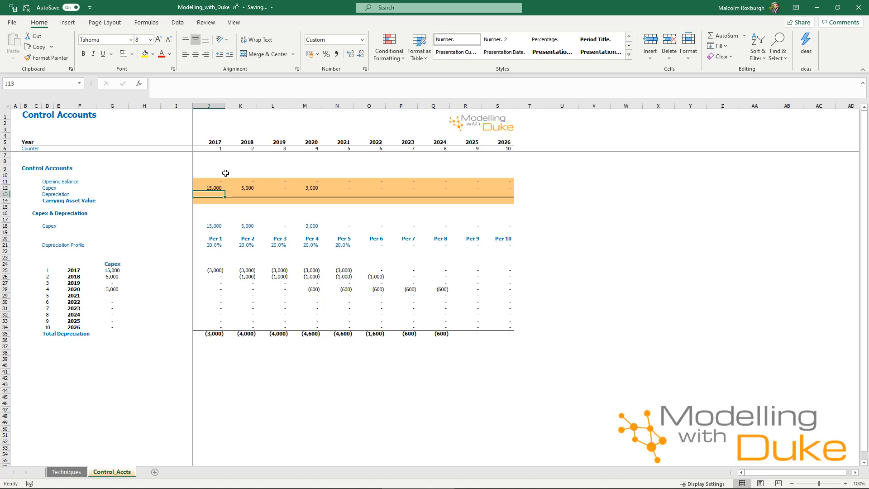
key(shift+Right)
key(shift+Right)
key(shift+Right)
key(shift+Right)
key(shift+Right)
key(shift+Right)
key(shift+Right)
key(shift+Right)
key(shift+Right)
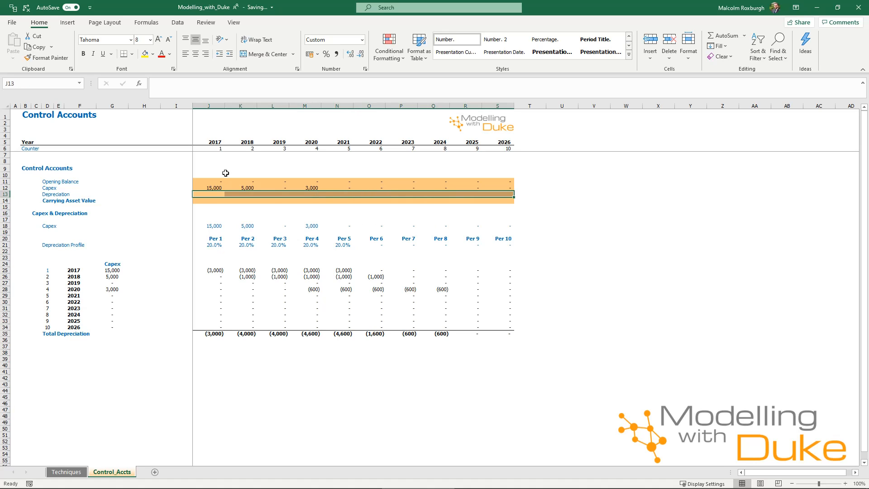
text(=)
key(ctrl+Down)
key(ctrl+Down)
key(ctrl+Down)
key(ctrl+Down)
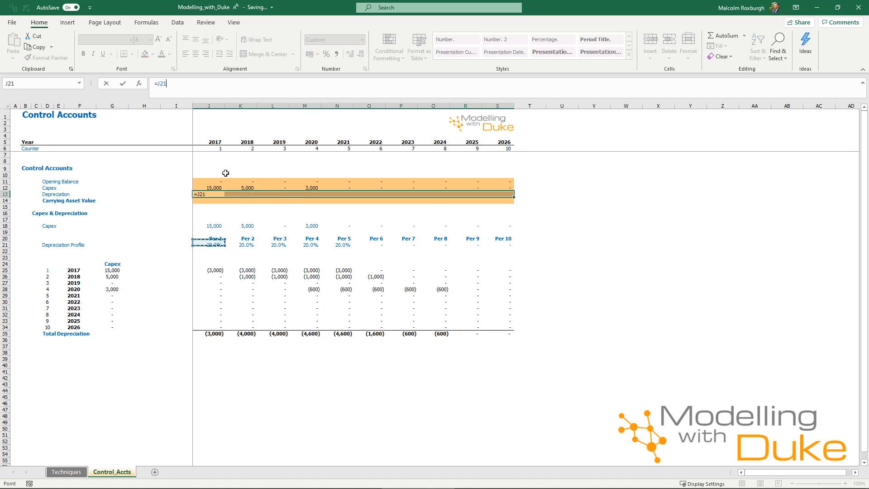
key(ctrl+Down)
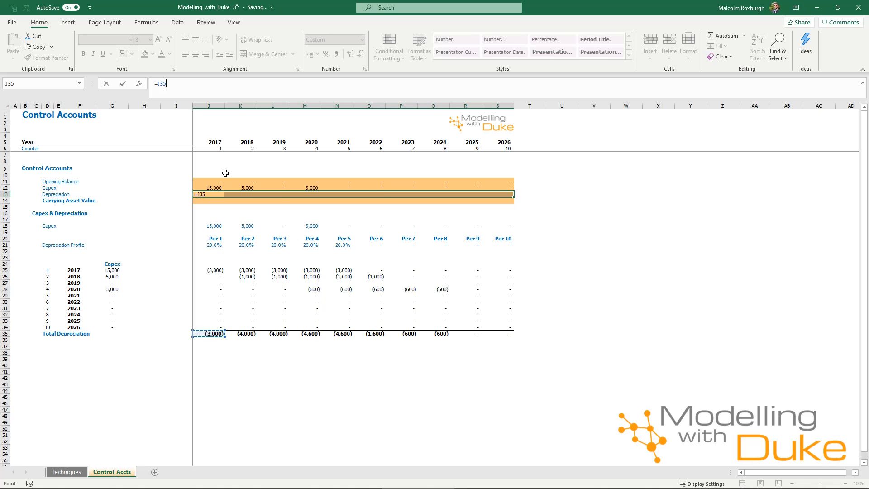
key(ctrl+Return)
- Calculate Carrying Asset Value with =SUM(J11:J13) in J14 and fill it across to S14
key(Down)
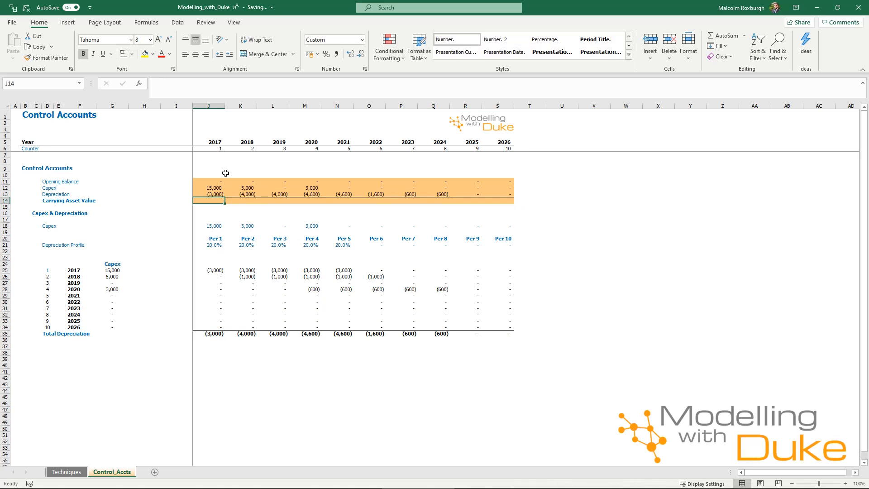
key(alt+equal)
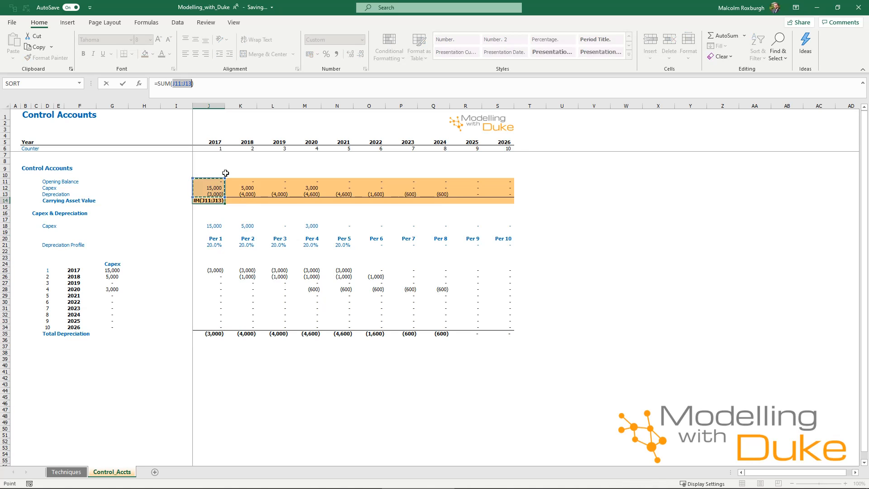
key(Return)
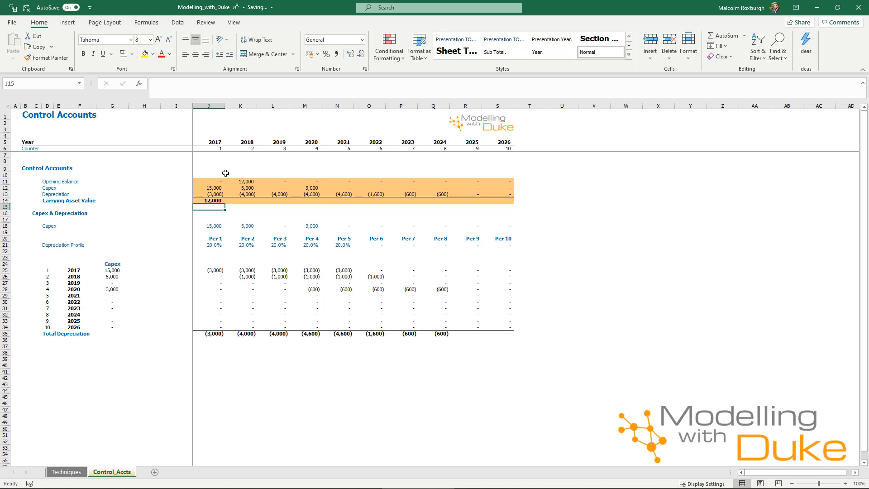
key(Up)
key(shift+Right)
key(shift+Right)
key(shift+Right)
key(shift+Right)
key(shift+Right)
key(shift+Right)
key(shift+Right)
key(shift+Right)
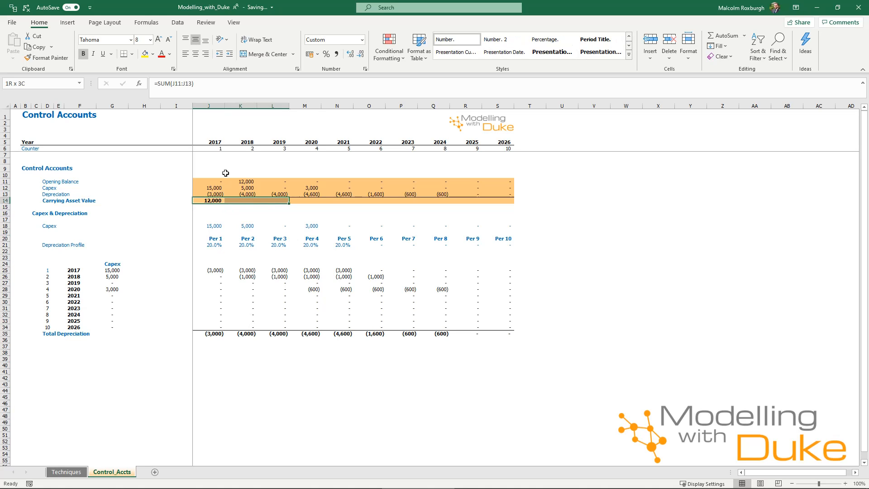
key(shift+Right)
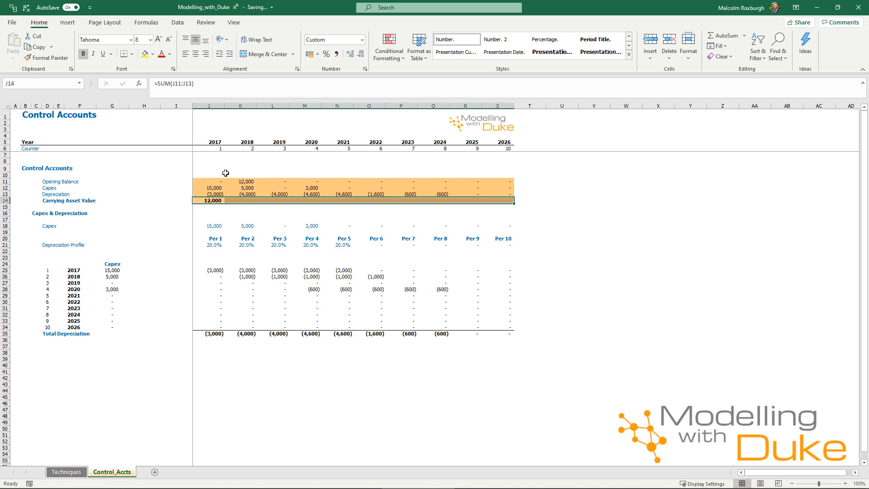
key(ctrl+r)
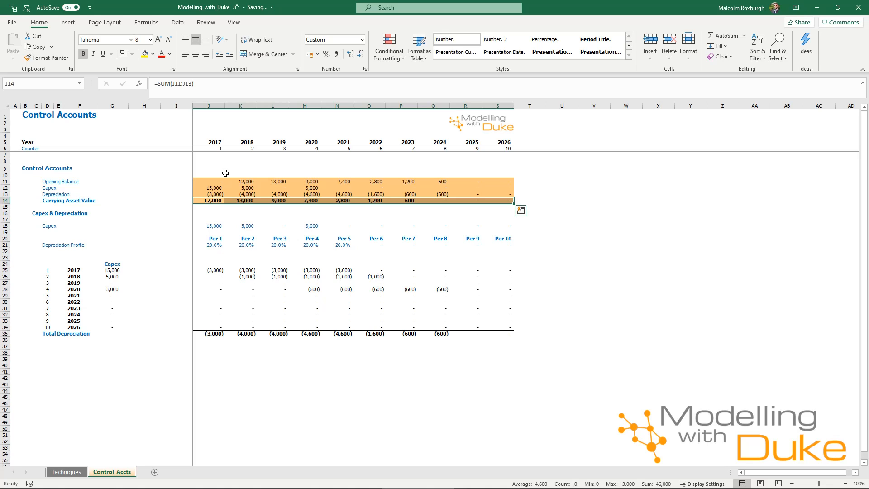
click(133, 136)
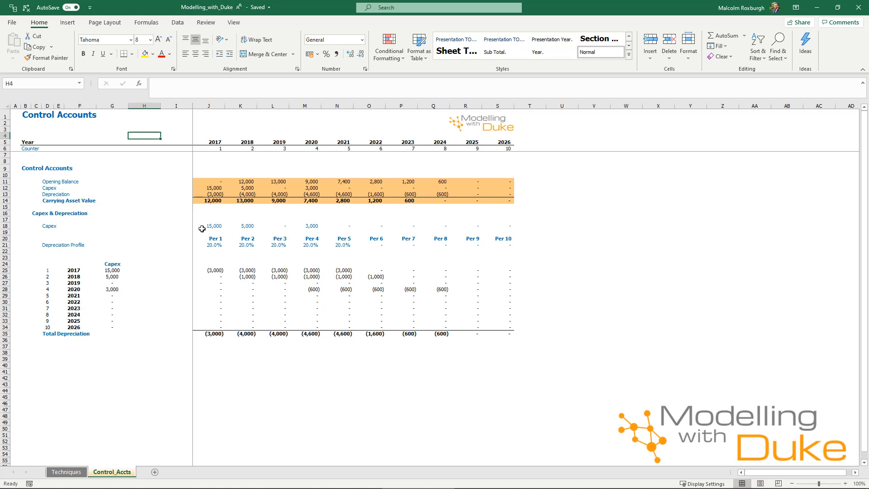
click(174, 201)
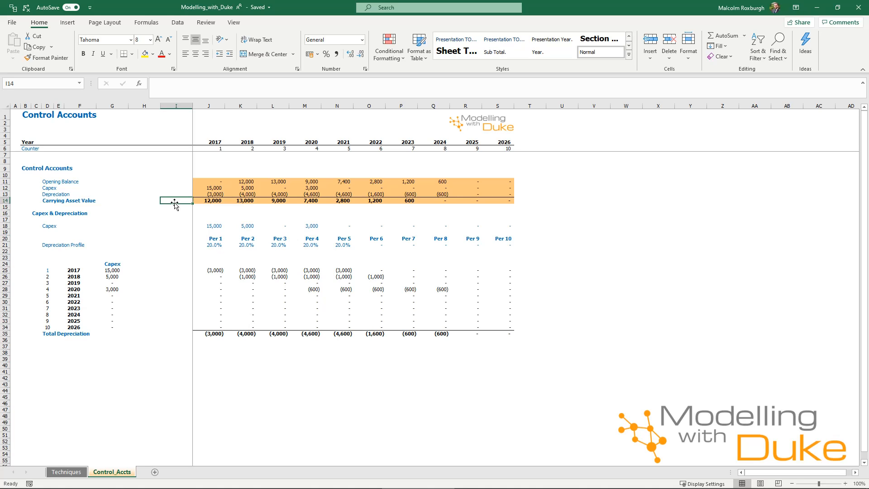
key(Up)
key(Up)
key(Down)
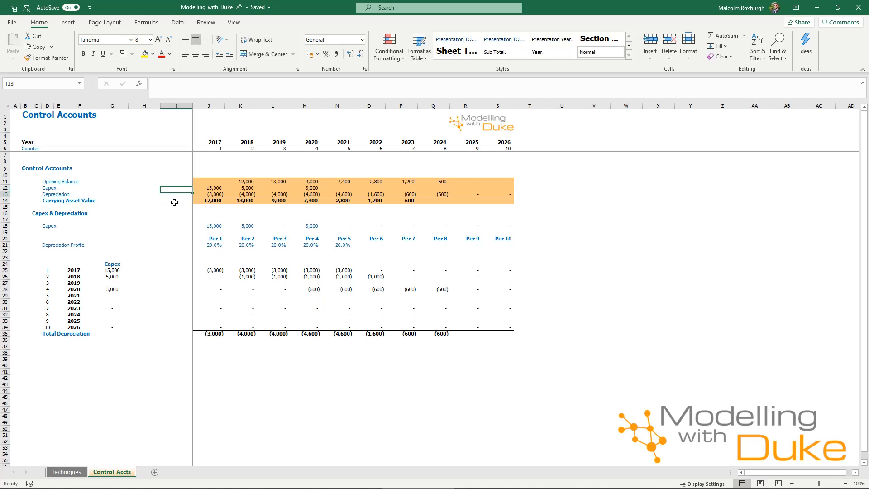
key(Up)
key(Down)
key(Up)
key(Down)
key(Down)
key(Down)
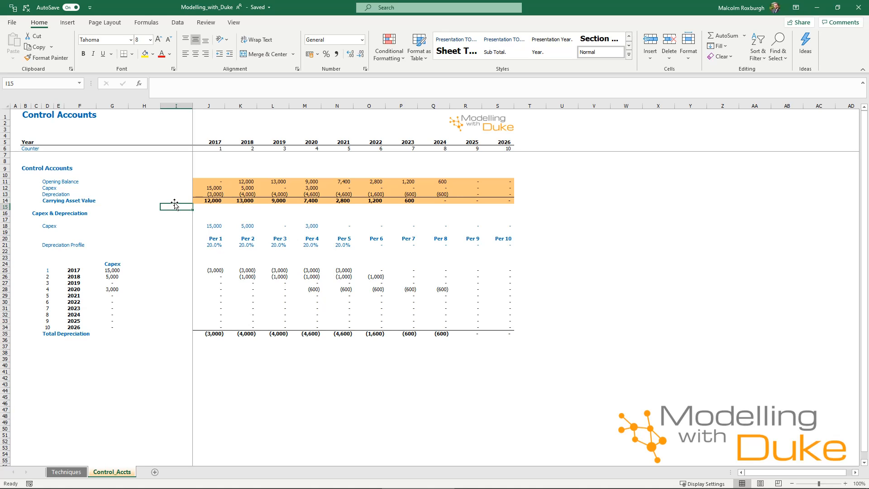
- Copy the blank cell I12 in the control account's Capex row
key(Up)
key(Up)
key(Up)
key(ctrl+c)
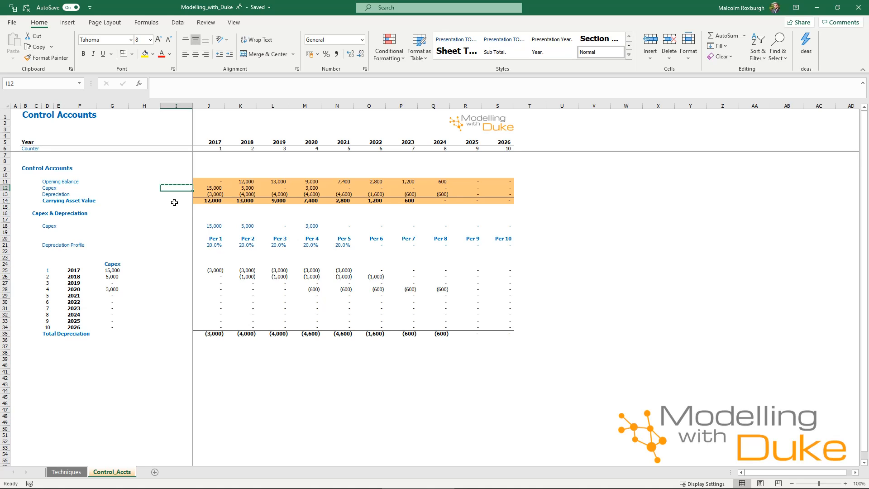